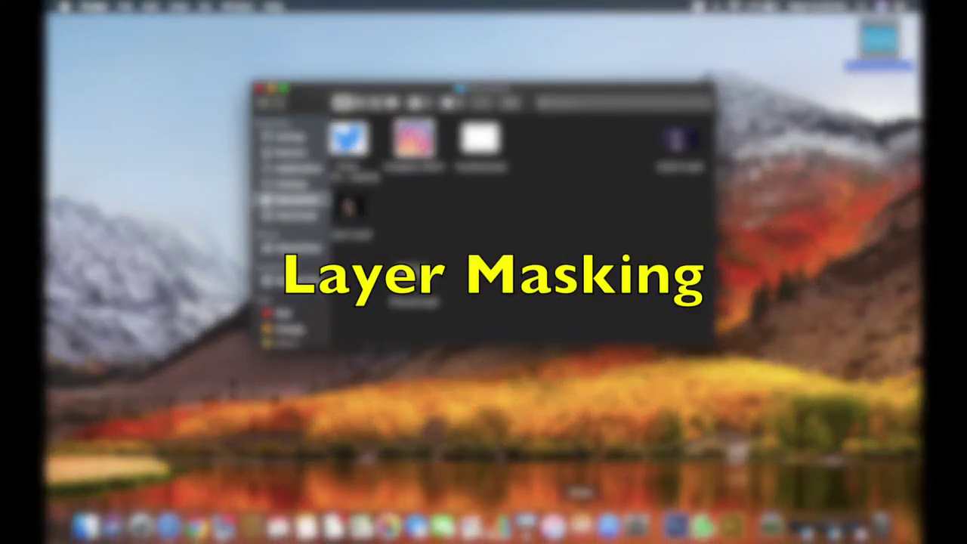
# Launch Adobe Photoshop CS6 from the Dock
pyautogui.click(670, 529)
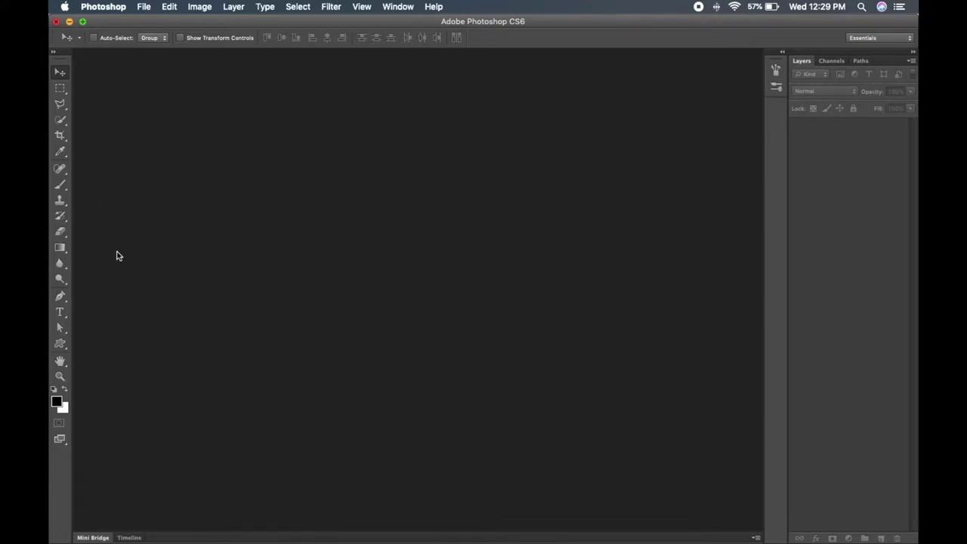
# Create a new white 22 x 18 inch CMYK document named 'Project 6'
pyautogui.press('super+n')
pyautogui.click(512, 219)
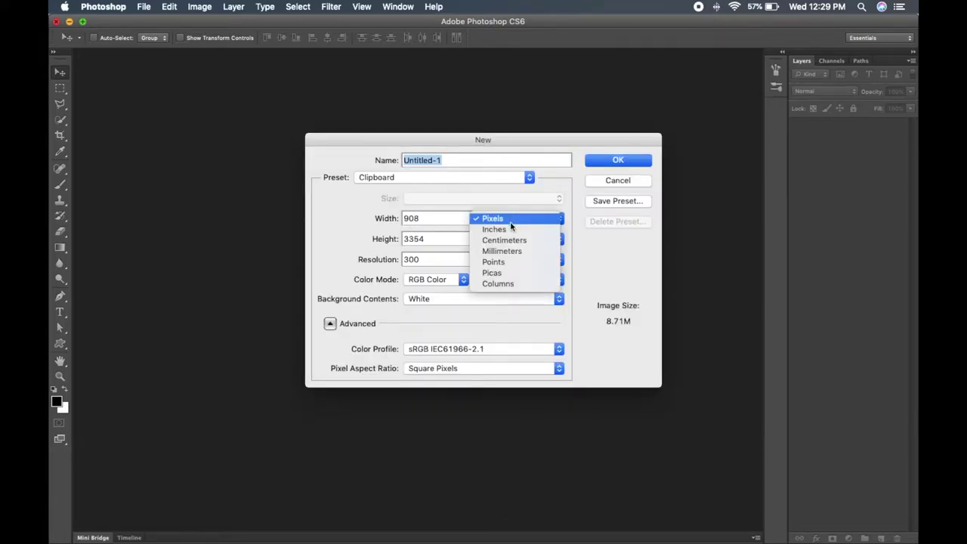
pyautogui.click(510, 229)
pyautogui.doubleClick(433, 218)
pyautogui.write('2')
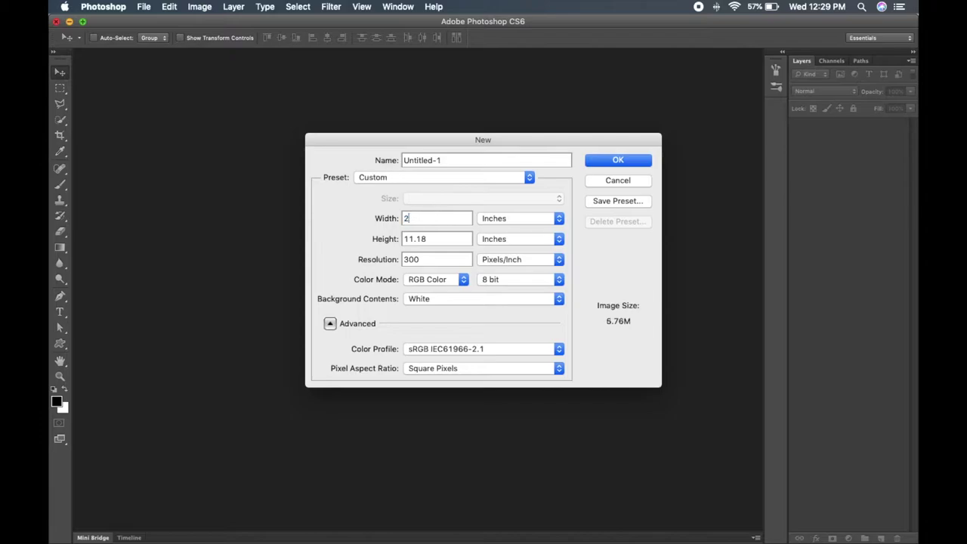
pyautogui.write('18')
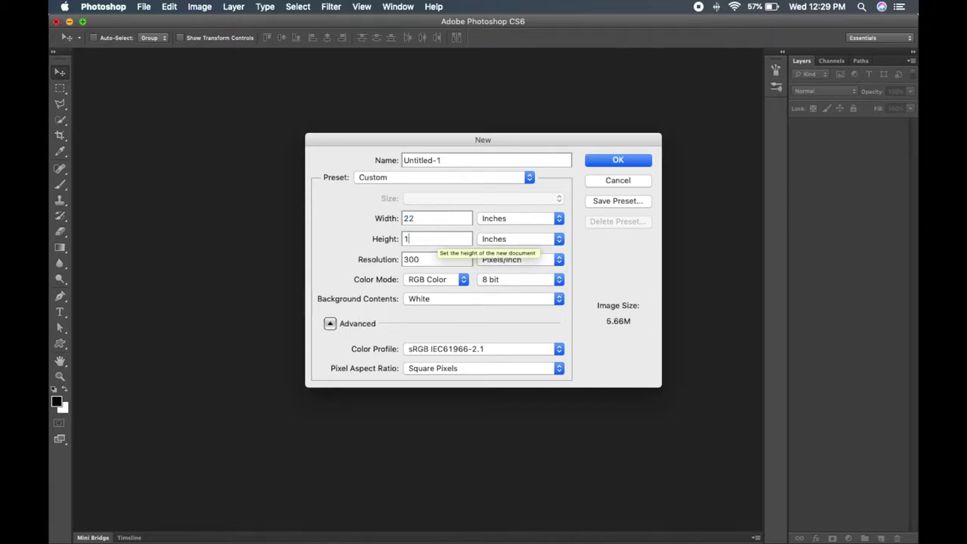
pyautogui.tripleClick(452, 158)
pyautogui.press('BackSpace')
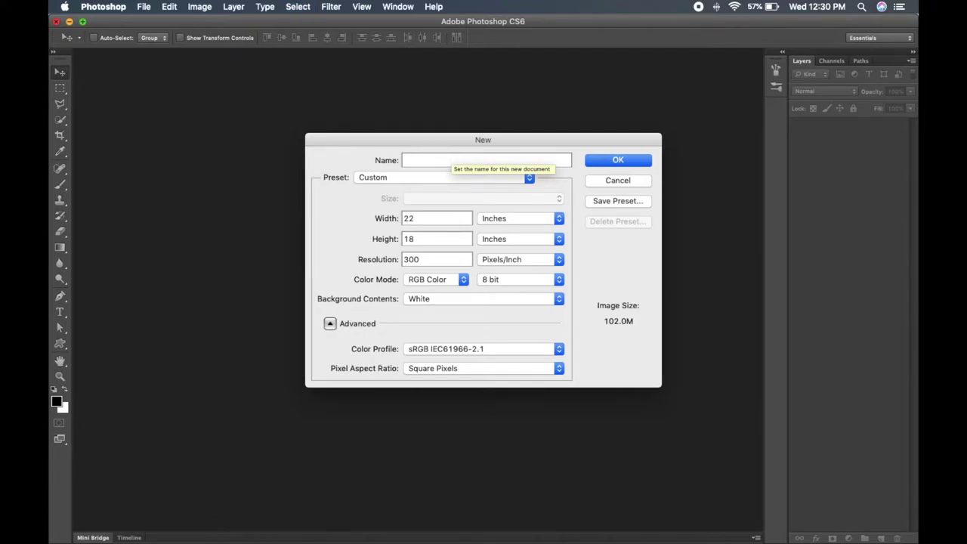
pyautogui.write('Project 6')
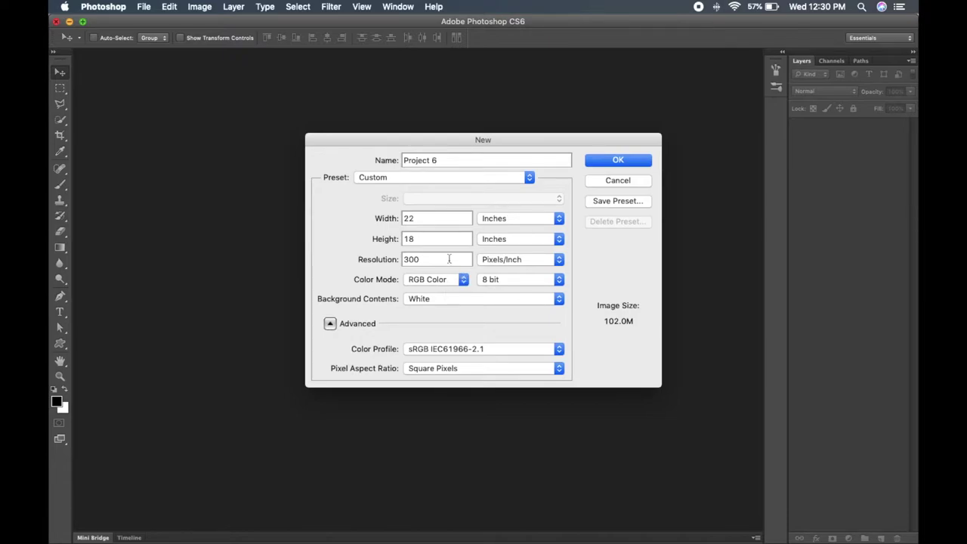
pyautogui.write('72')
pyautogui.click(464, 281)
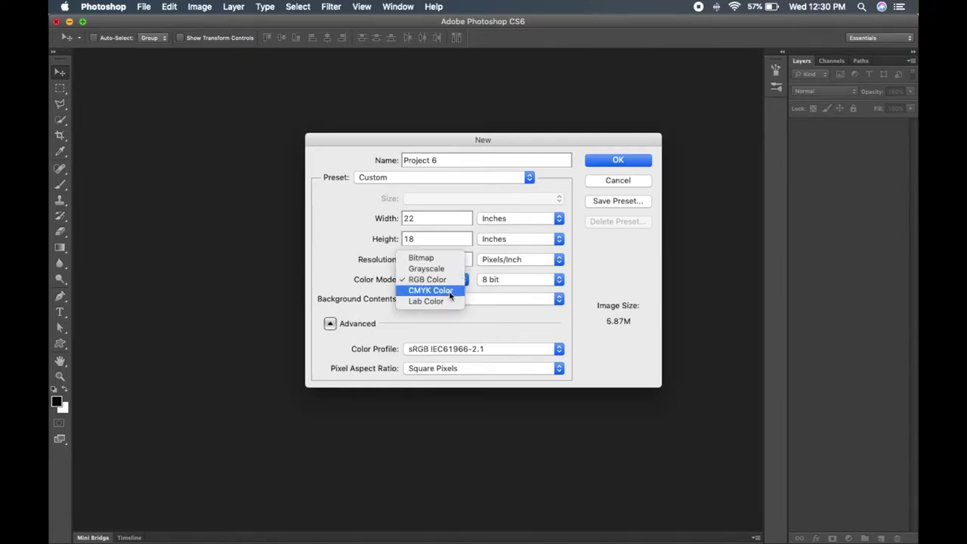
pyautogui.click(454, 290)
pyautogui.click(634, 160)
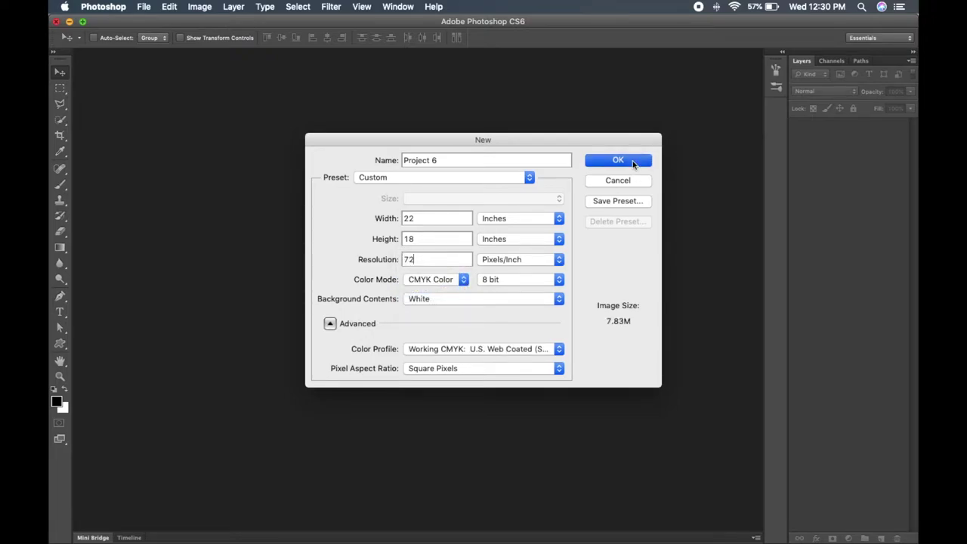
# Open DSC100765387.jpg and Hopetoun_falls.jpg from Downloads, then copy the whole waterfall photo
pyautogui.click(143, 7)
pyautogui.click(151, 32)
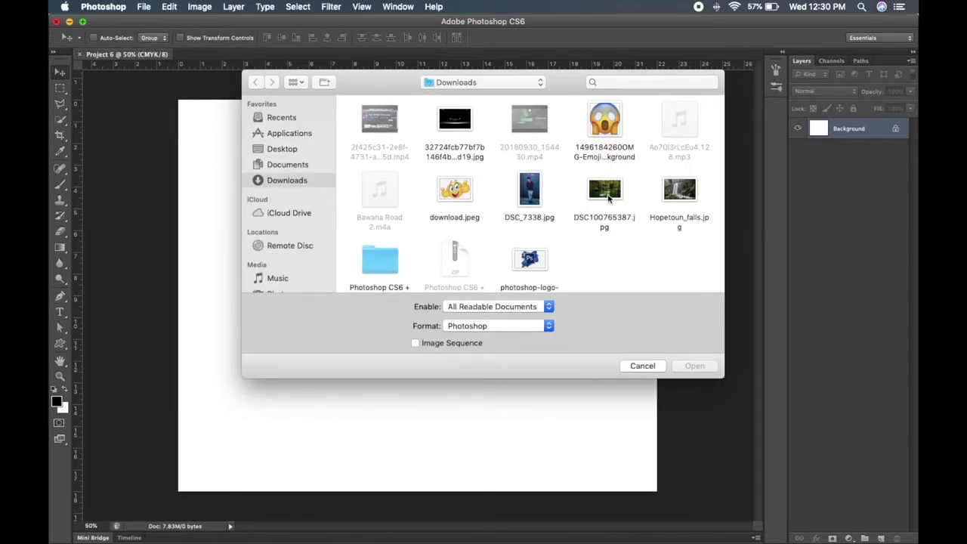
pyautogui.click(609, 195)
pyautogui.keyDown('shift'); pyautogui.click(678, 198); pyautogui.keyUp('shift')
pyautogui.click(694, 367)
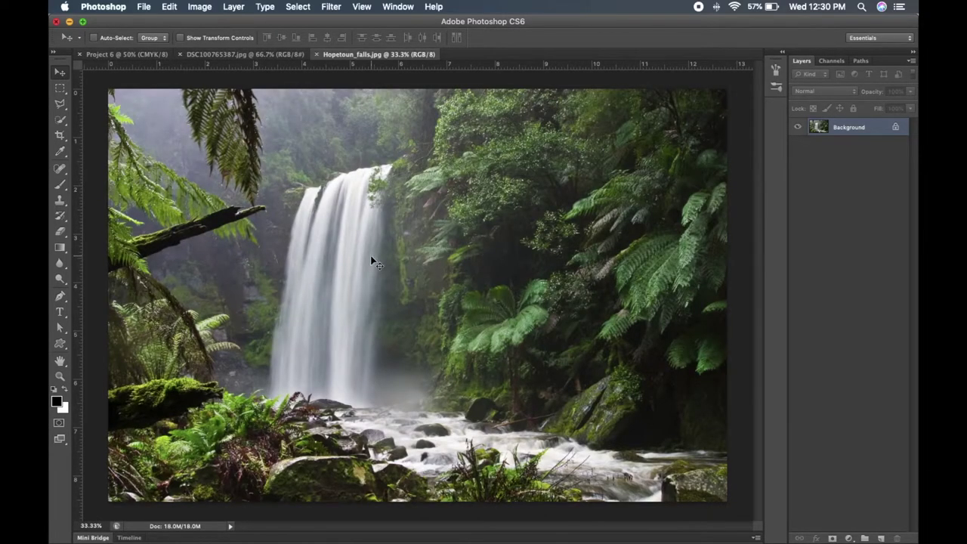
pyautogui.press('super+a')
pyautogui.press('super+c')
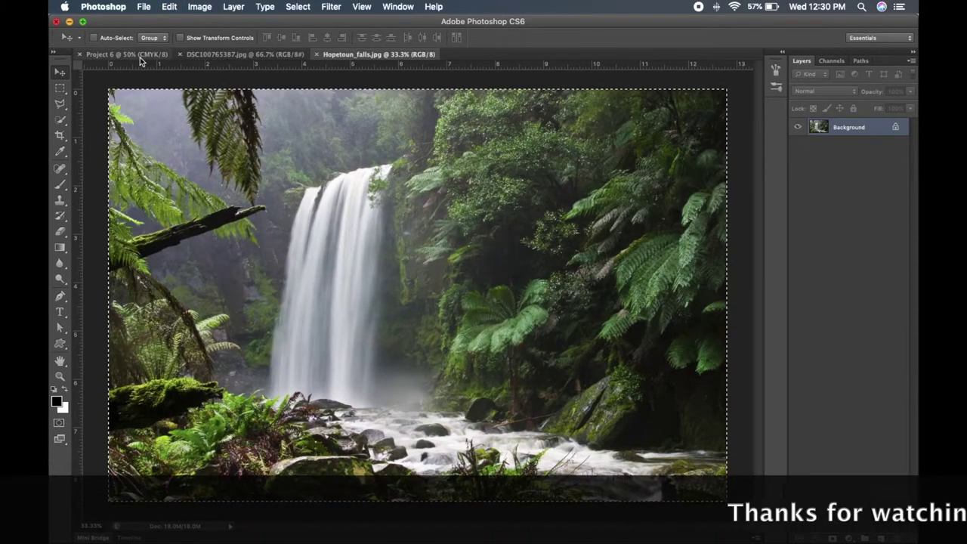
# Paste the waterfall photo into Project 6 as a new layer and deselect
pyautogui.click(125, 54)
pyautogui.press('super+v')
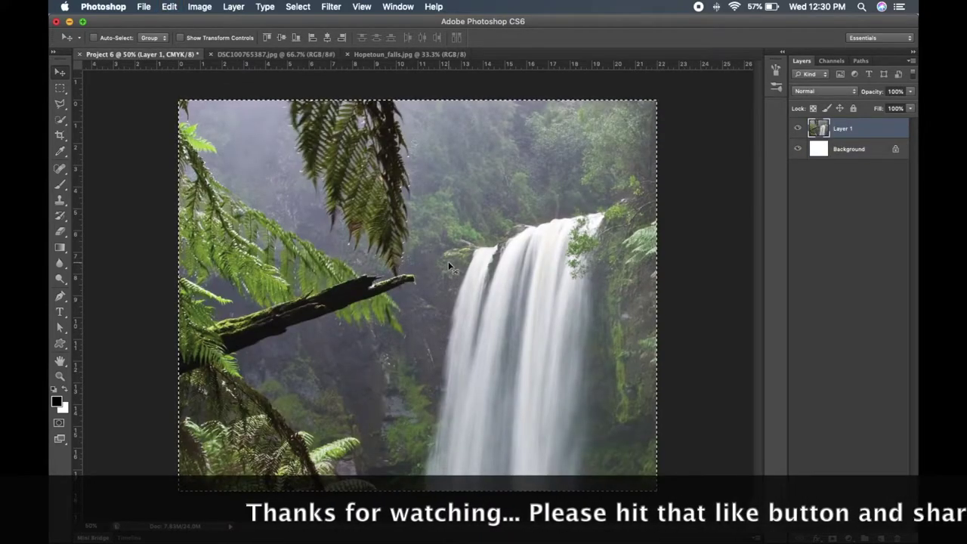
pyautogui.press('super+d')
# Scale the waterfall layer to about 40% and centre it on the canvas
pyautogui.press('super+t')
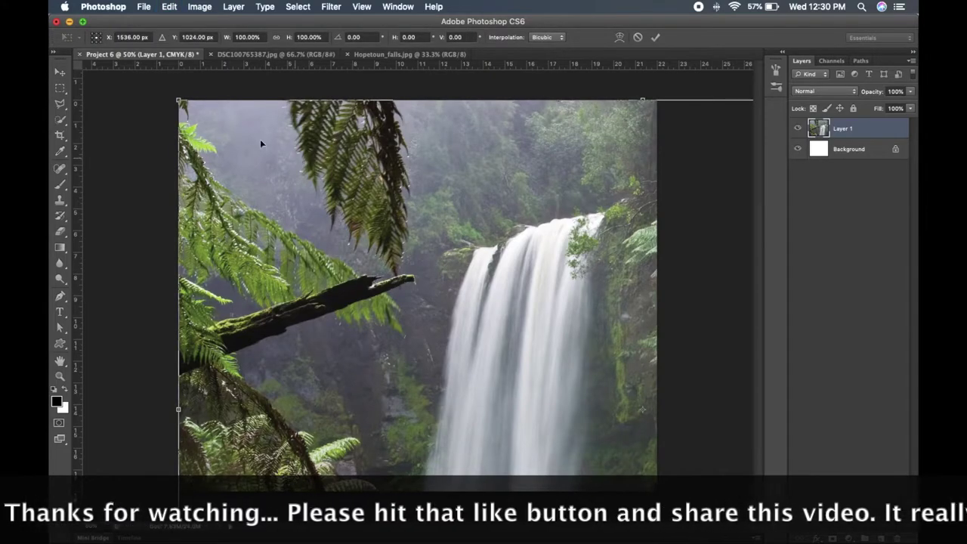
pyautogui.moveTo(179, 99); pyautogui.dragTo(586, 372)
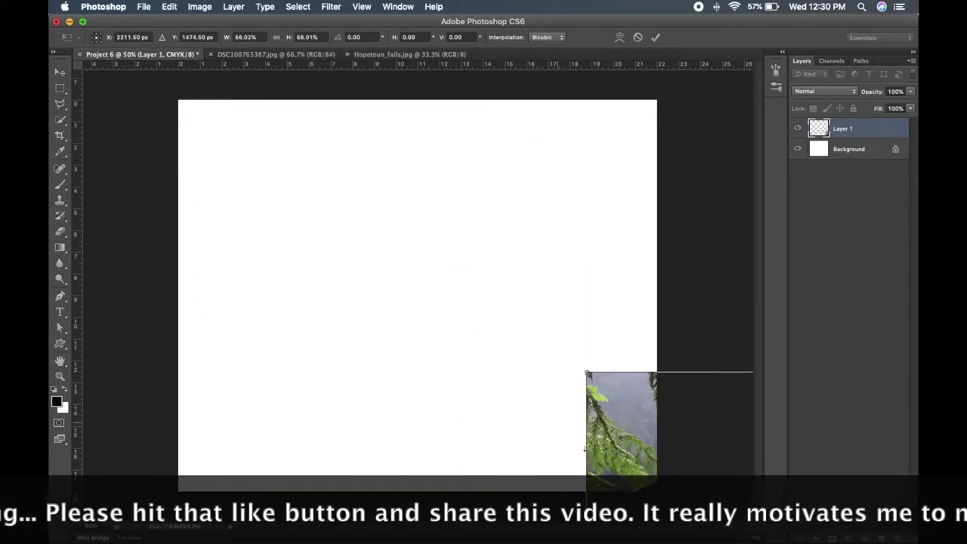
pyautogui.moveTo(586, 459); pyautogui.dragTo(204, 219)
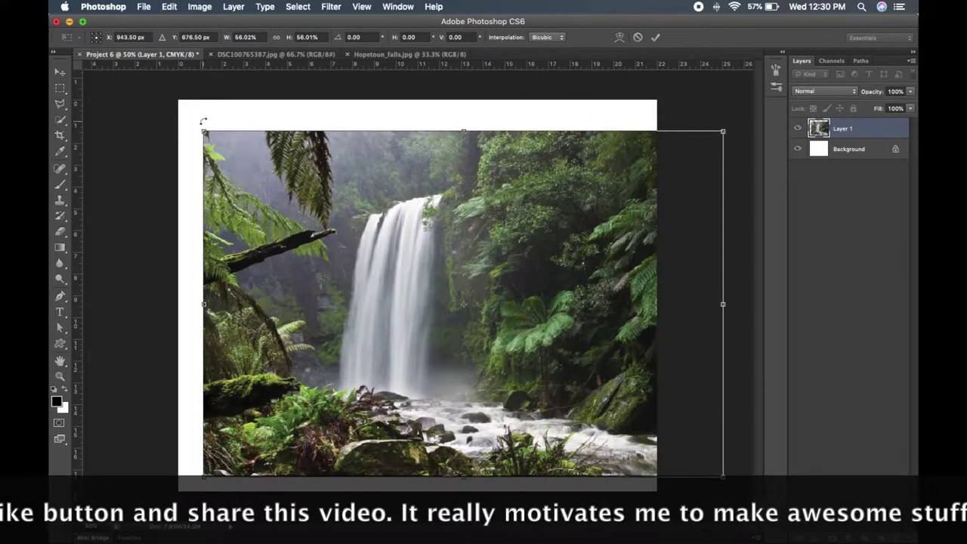
pyautogui.moveTo(203, 132); pyautogui.dragTo(350, 226)
pyautogui.moveTo(446, 300); pyautogui.dragTo(324, 222)
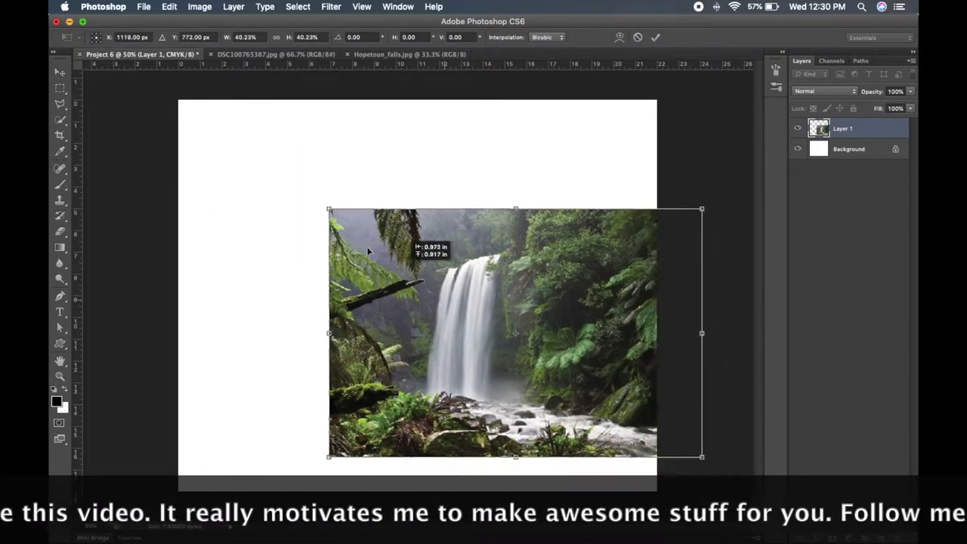
pyautogui.click(60, 72)
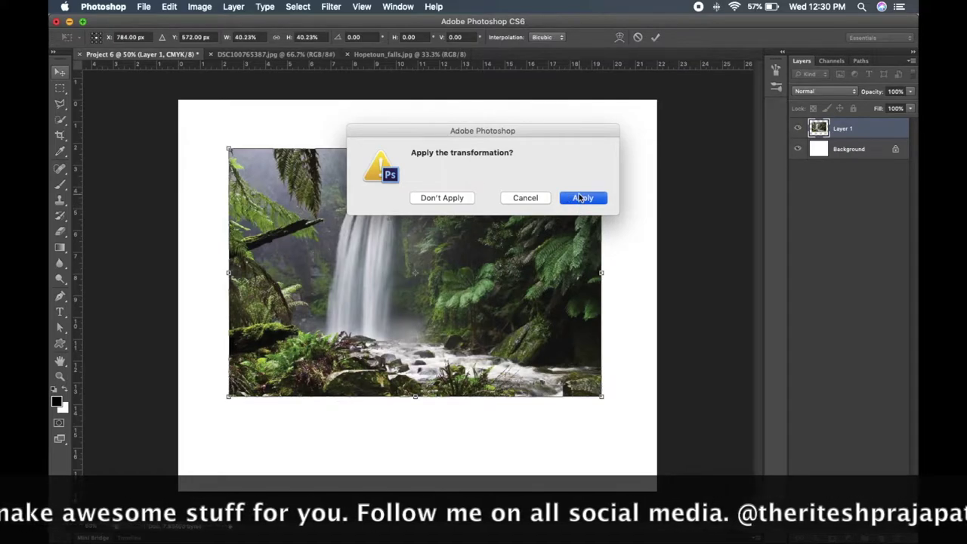
pyautogui.click(580, 198)
pyautogui.click(393, 53)
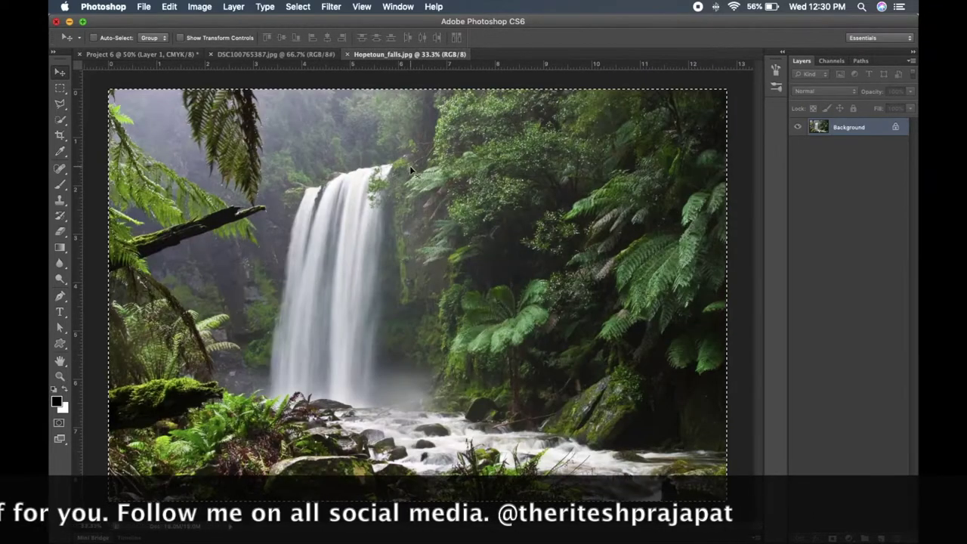
# Paste the jungle-pool photo into Project 6 and stack the waterfall layer above it
pyautogui.click(268, 57)
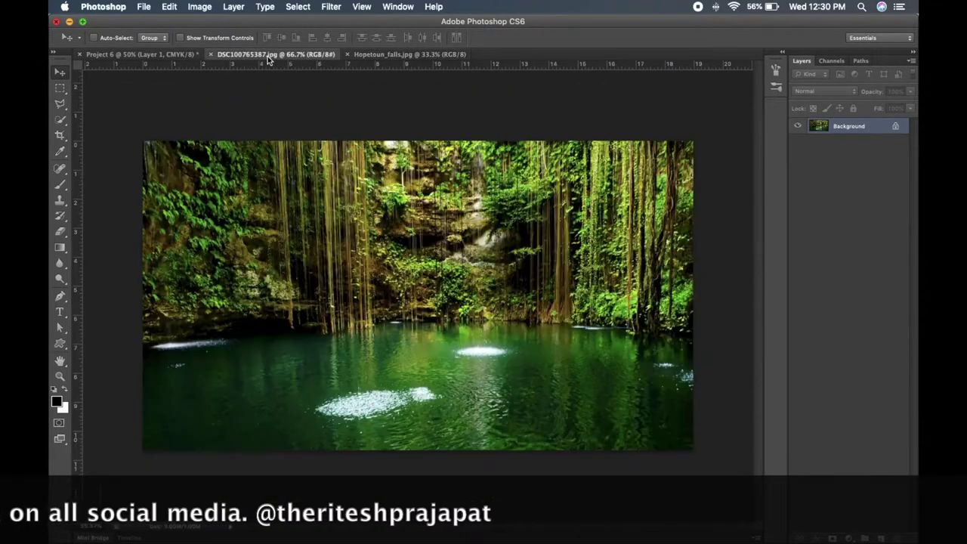
pyautogui.press('super+a')
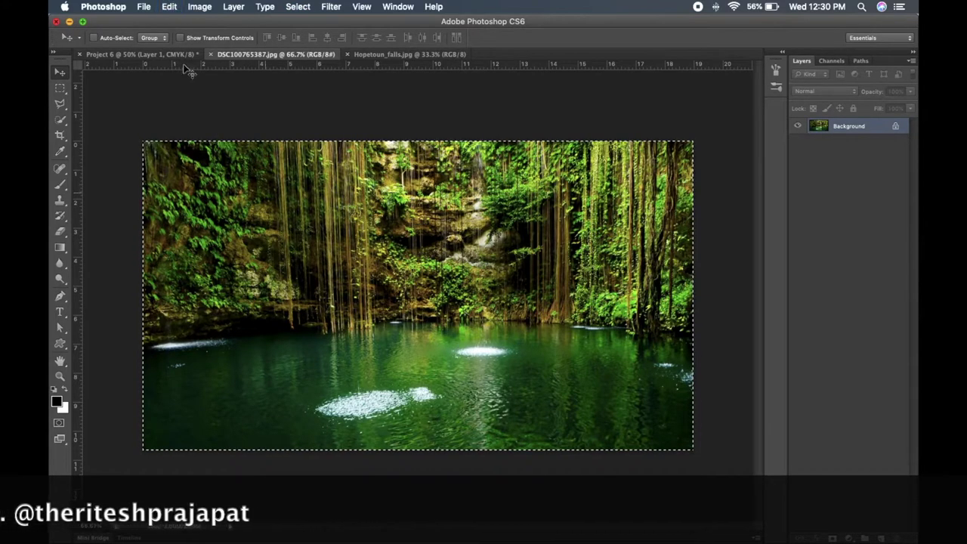
pyautogui.click(151, 54)
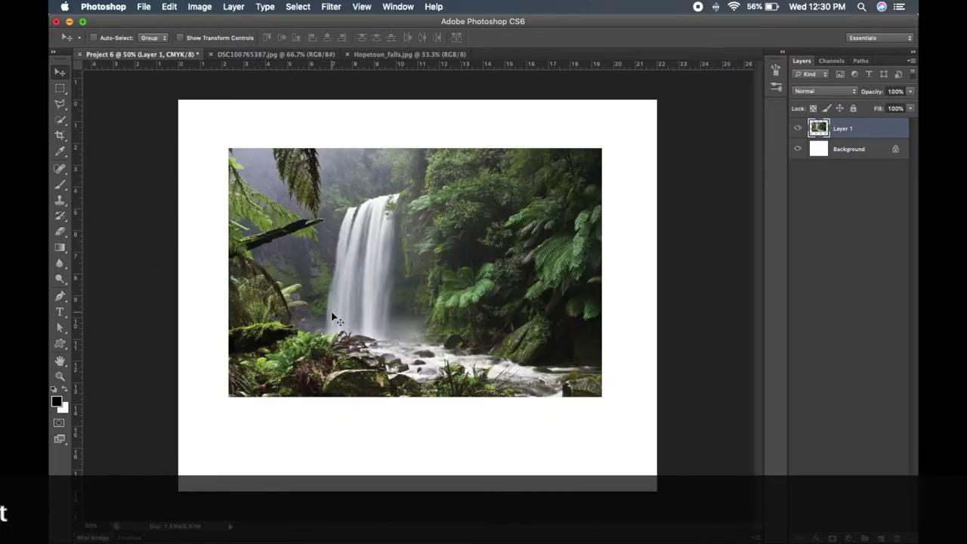
pyautogui.press('super+v')
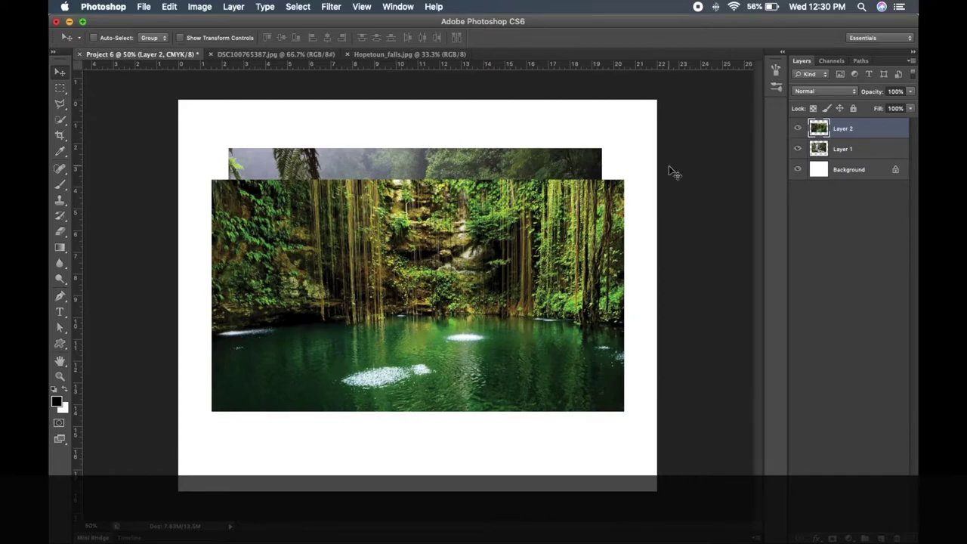
pyautogui.moveTo(875, 151); pyautogui.dragTo(869, 123)
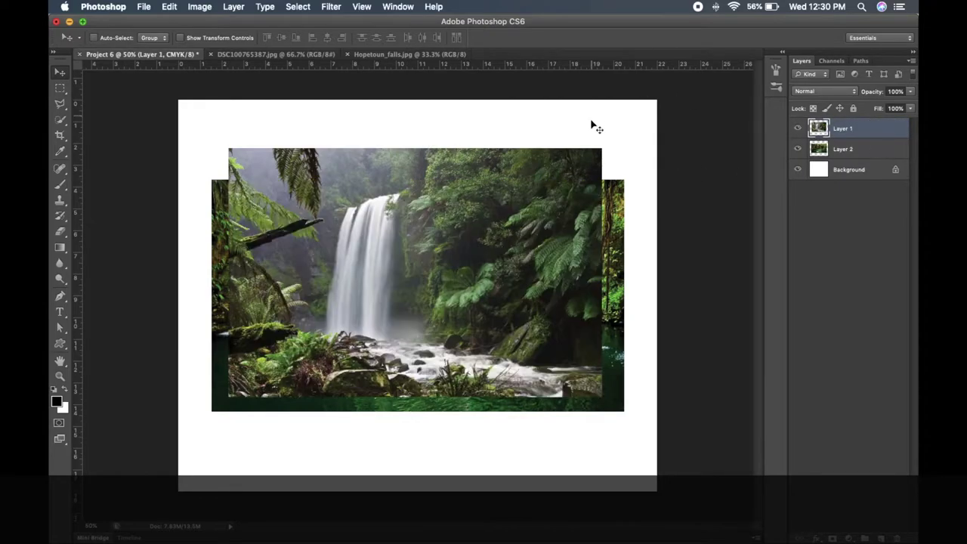
# Nudge the waterfall, rescale it to about 93%, and add a layer mask to it
pyautogui.moveTo(433, 234)
pyautogui.mouseDown()
pyautogui.moveTo(424, 262)
pyautogui.moveTo(417, 254)
pyautogui.mouseUp()
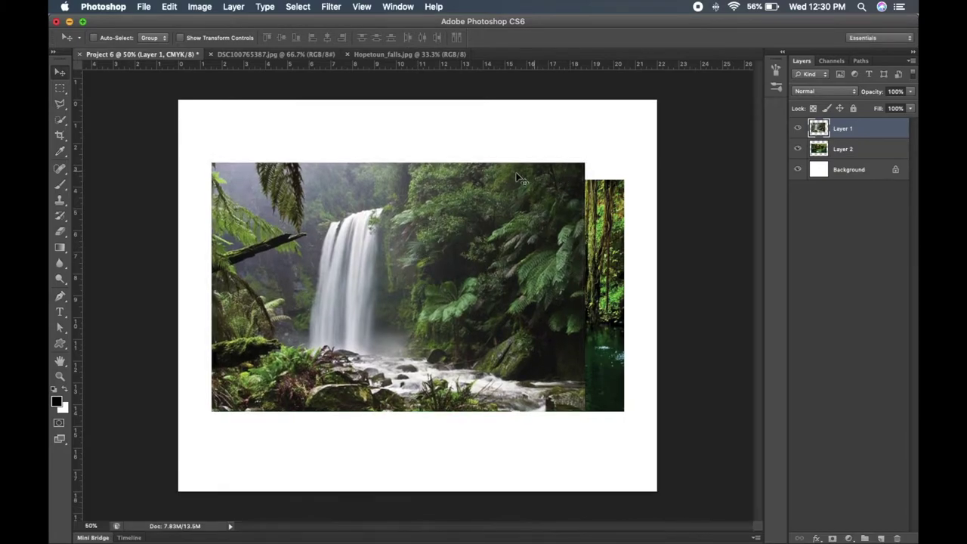
pyautogui.hotkey('ctrl', 't')
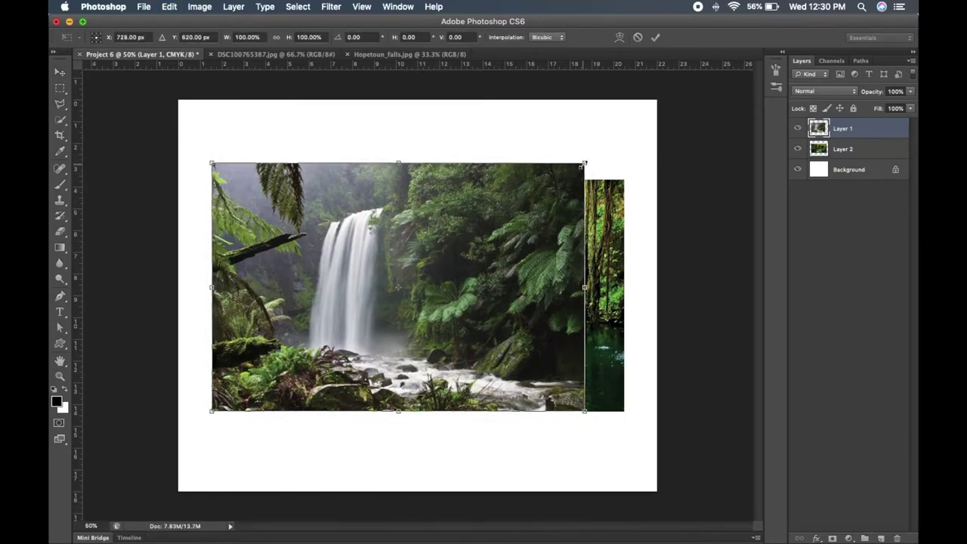
pyautogui.moveTo(584, 163); pyautogui.dragTo(557, 183)
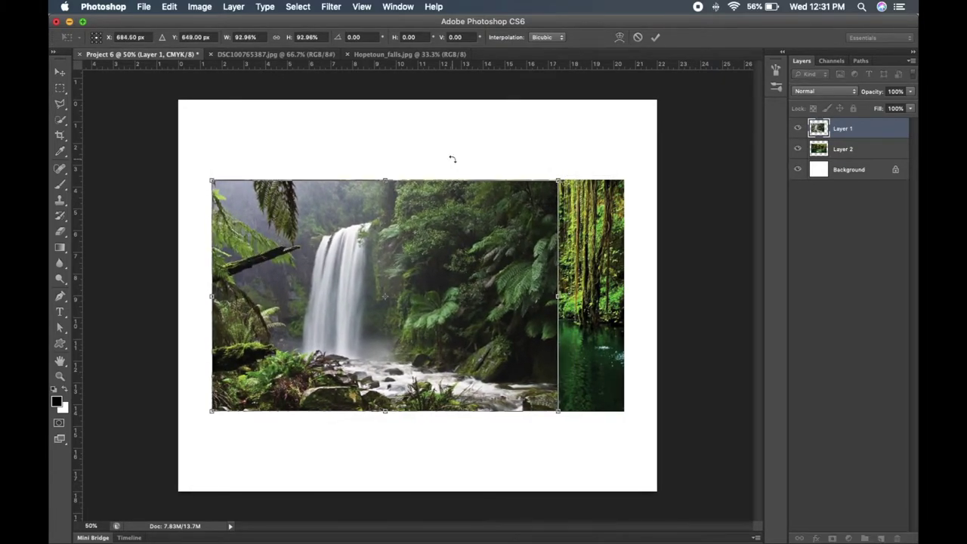
pyautogui.click(60, 72)
pyautogui.click(589, 200)
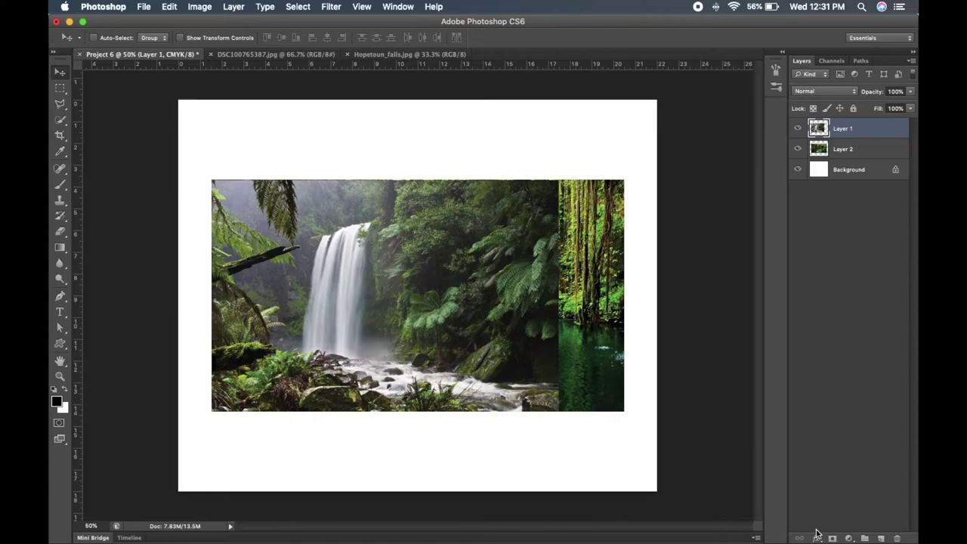
pyautogui.click(832, 538)
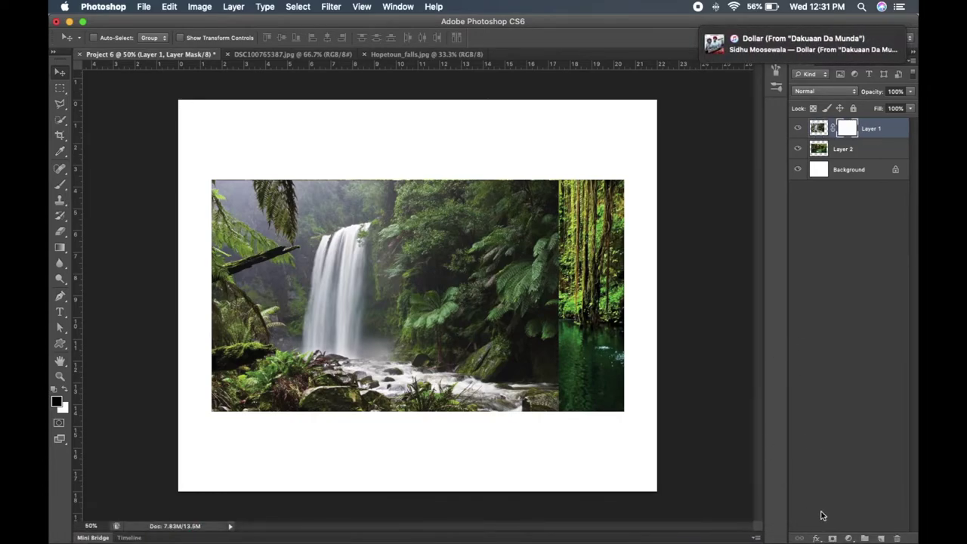
# Set up a soft round brush at 279 px, 0% hardness, 100% opacity and flow
pyautogui.click(60, 185)
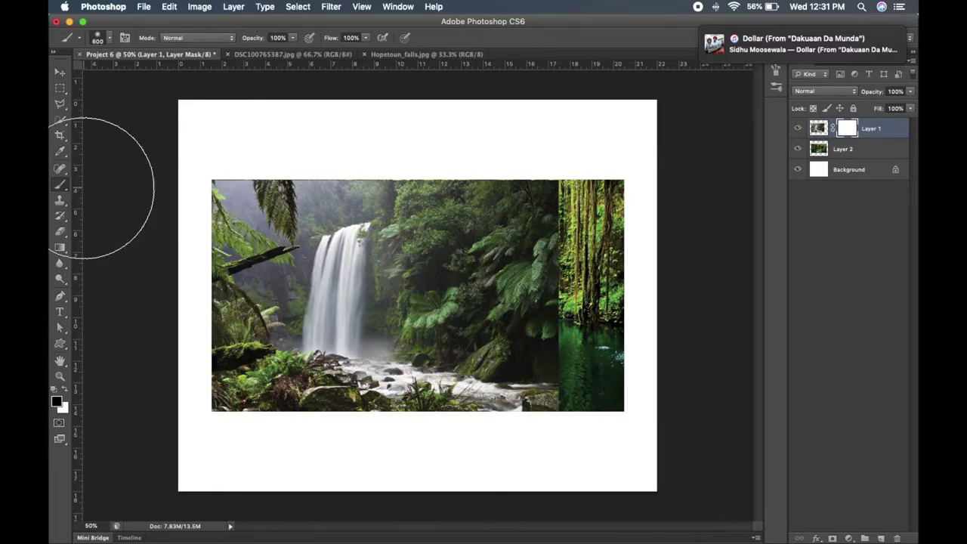
pyautogui.click(109, 39)
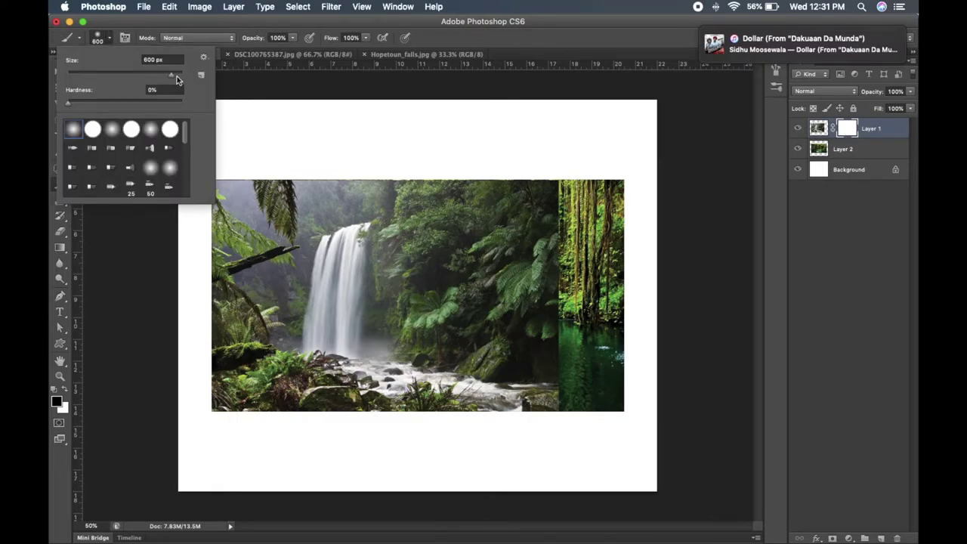
pyautogui.moveTo(162, 79); pyautogui.dragTo(158, 79)
pyautogui.click(242, 81)
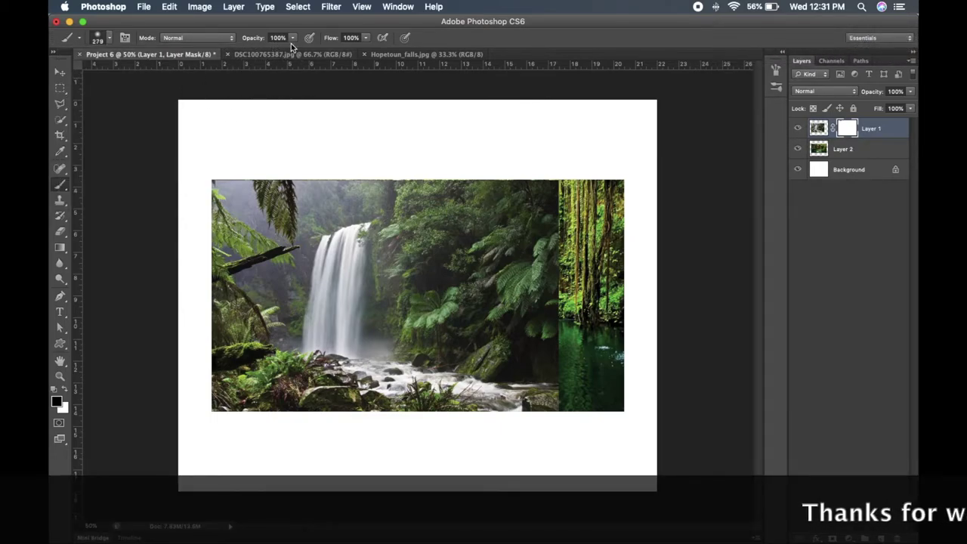
pyautogui.click(292, 38)
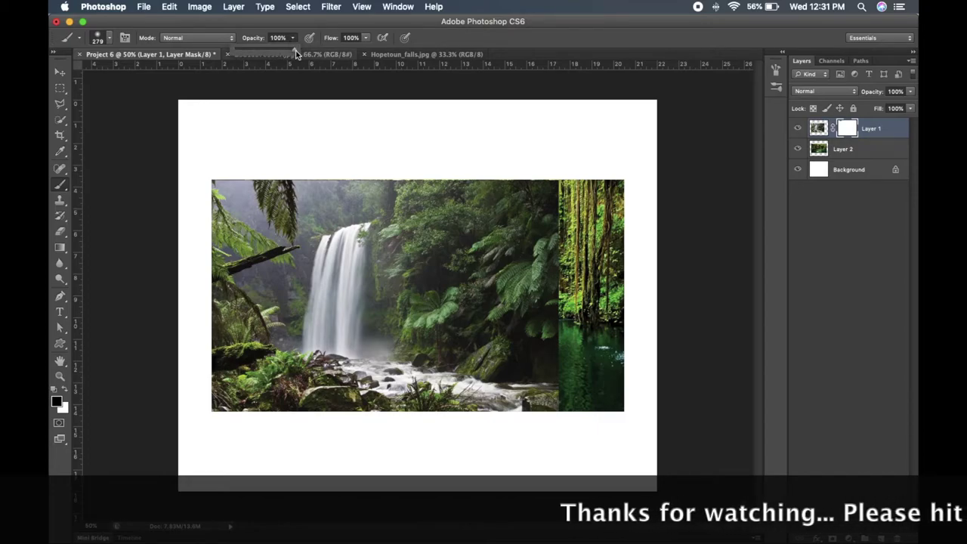
pyautogui.click(366, 38)
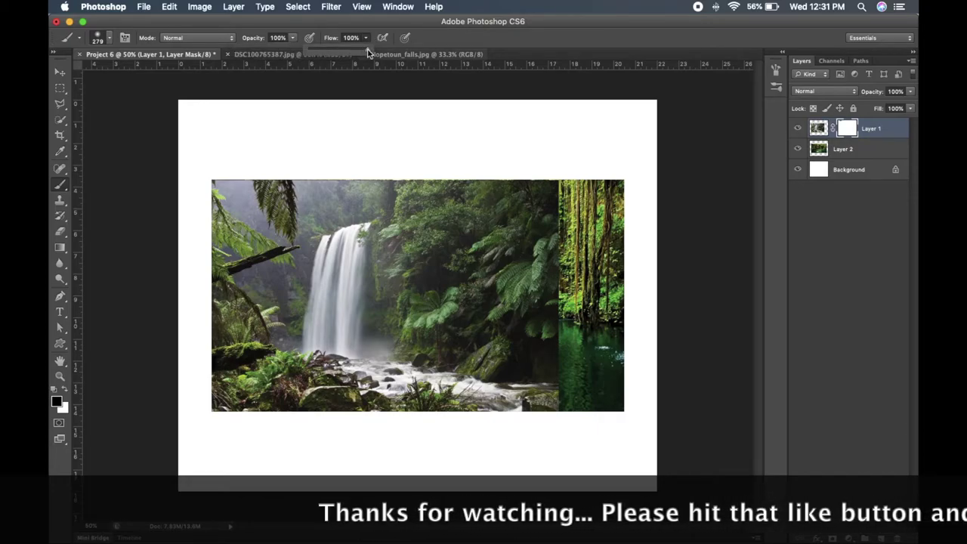
# Paint black on the mask to reveal the vines along the right side
pyautogui.moveTo(529, 227)
pyautogui.mouseDown()
pyautogui.moveTo(535, 249)
pyautogui.moveTo(525, 193)
pyautogui.moveTo(483, 195)
pyautogui.mouseUp()
pyautogui.rightClick(453, 203)
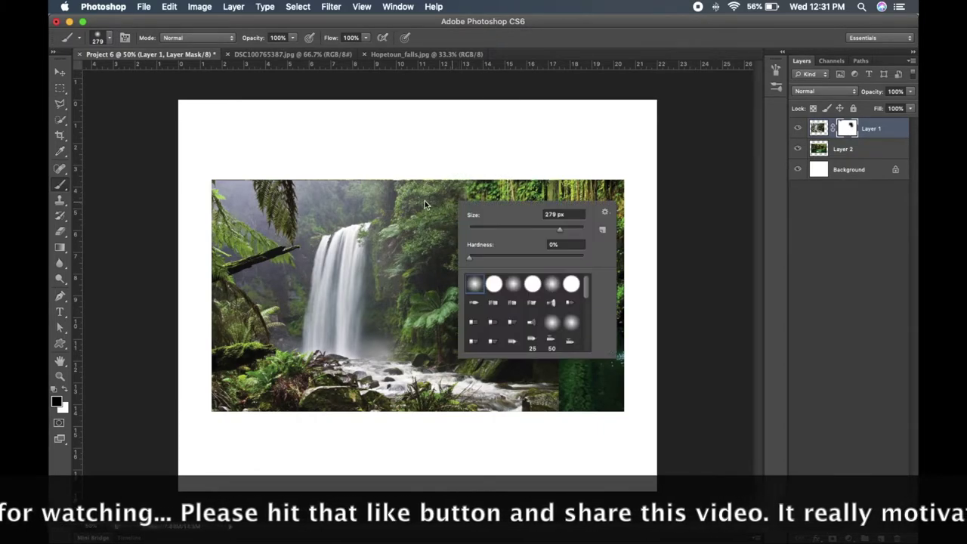
pyautogui.click(479, 183)
pyautogui.moveTo(545, 219)
pyautogui.mouseDown()
pyautogui.moveTo(550, 302)
pyautogui.moveTo(476, 277)
pyautogui.moveTo(501, 300)
pyautogui.moveTo(541, 306)
pyautogui.moveTo(519, 310)
pyautogui.moveTo(552, 341)
pyautogui.mouseUp()
pyautogui.rightClick(562, 350)
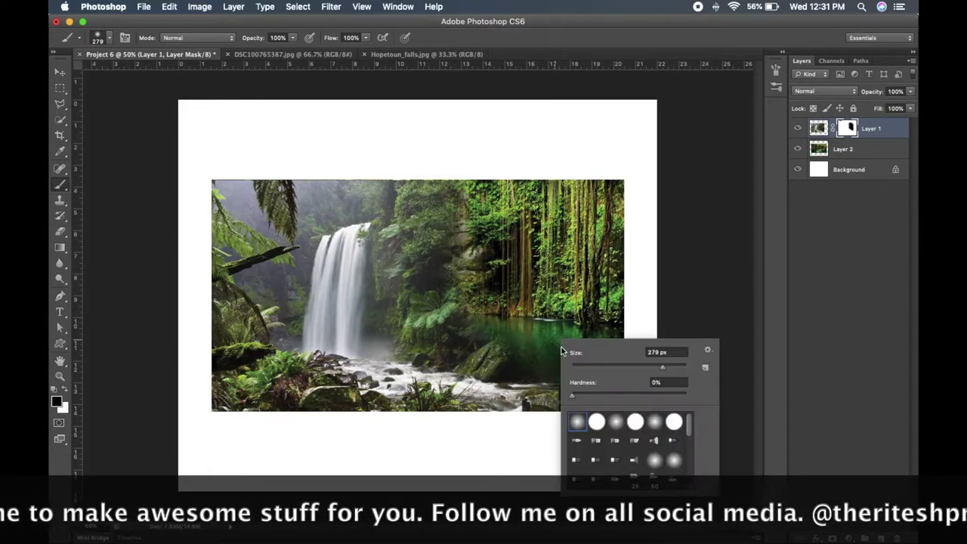
pyautogui.click(557, 336)
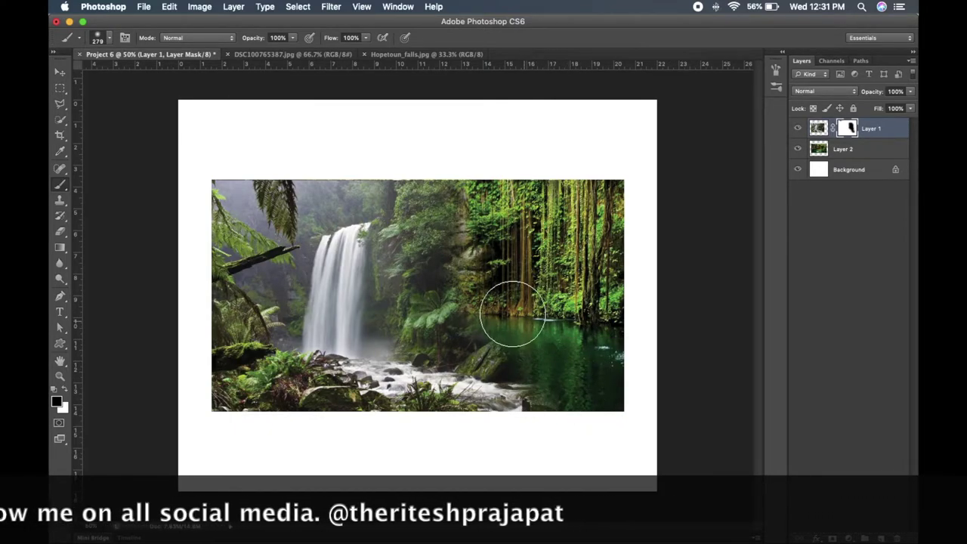
# Reveal the rocky cliff and top-edge vines, then erase the misty top-left corner at 175 px
pyautogui.moveTo(488, 302)
pyautogui.mouseDown()
pyautogui.moveTo(434, 230)
pyautogui.moveTo(425, 192)
pyautogui.moveTo(426, 264)
pyautogui.moveTo(443, 280)
pyautogui.moveTo(432, 291)
pyautogui.moveTo(421, 280)
pyautogui.moveTo(442, 287)
pyautogui.mouseUp()
pyautogui.rightClick(473, 296)
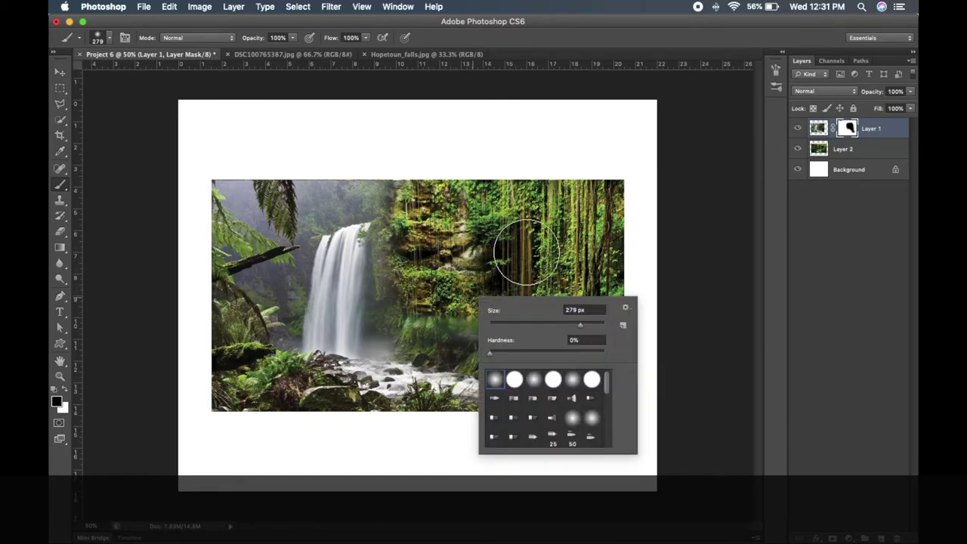
pyautogui.click(526, 252)
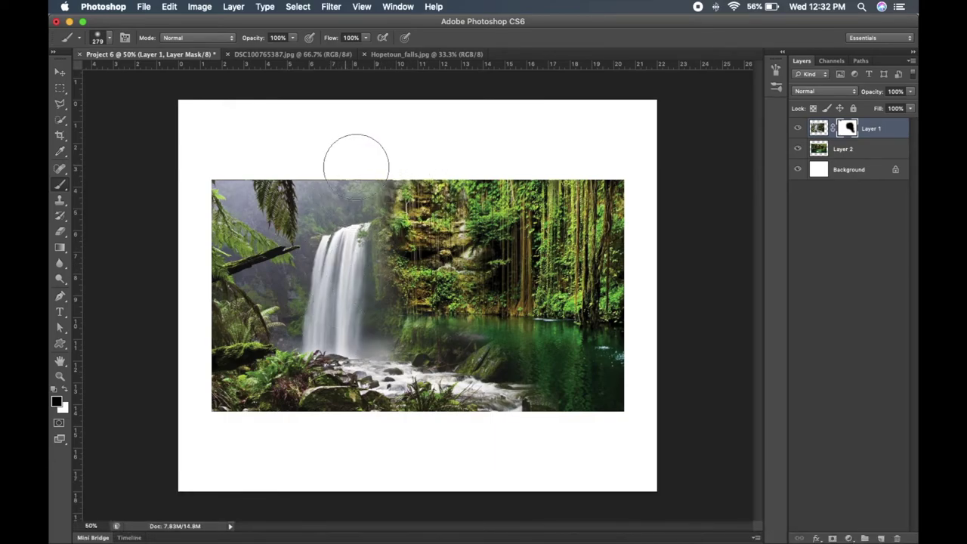
pyautogui.moveTo(362, 166); pyautogui.dragTo(323, 173)
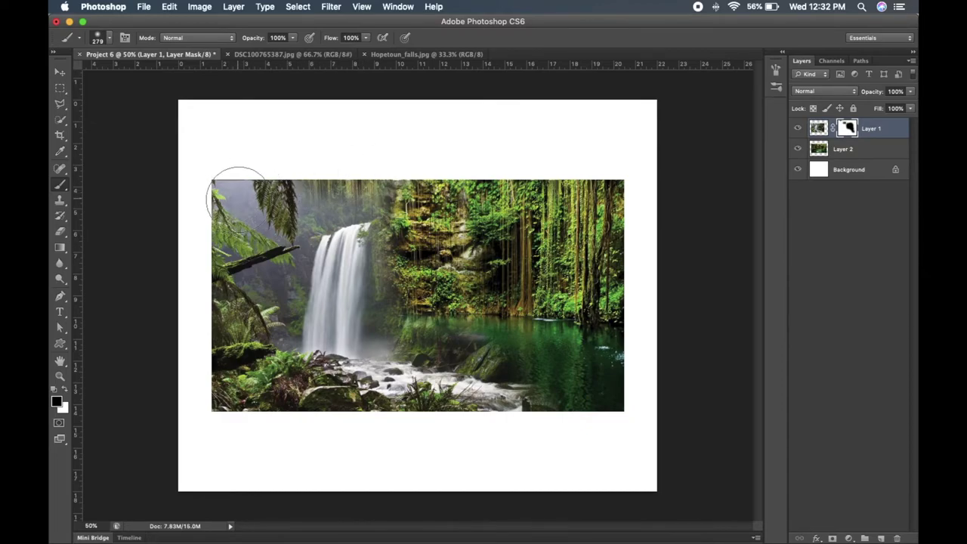
pyautogui.press('[')
pyautogui.press('[')
pyautogui.press('[')
pyautogui.moveTo(239, 198); pyautogui.dragTo(298, 253)
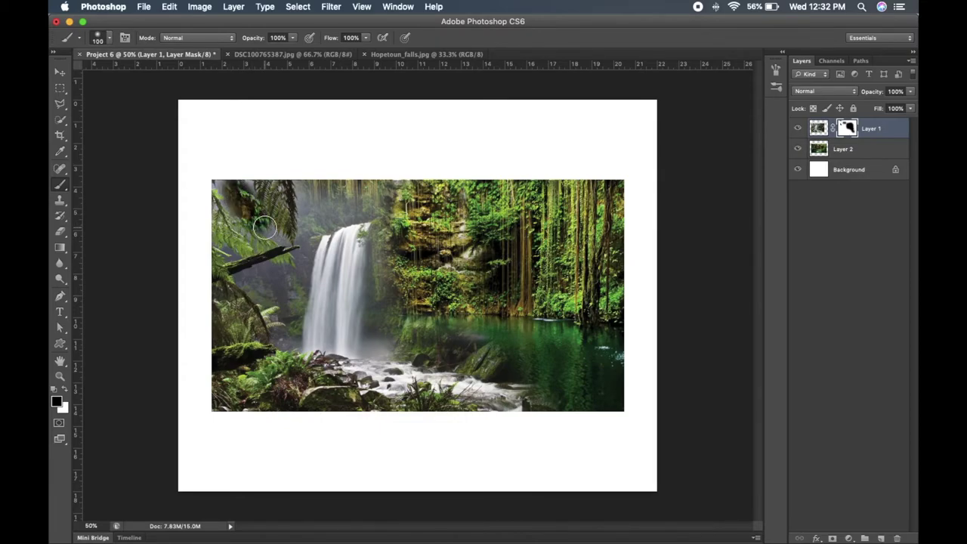
# Paint the mask to reveal jungle foliage left of the waterfall and along the top edge
pyautogui.rightClick(301, 257)
pyautogui.click(288, 280)
pyautogui.moveTo(284, 298); pyautogui.dragTo(297, 224)
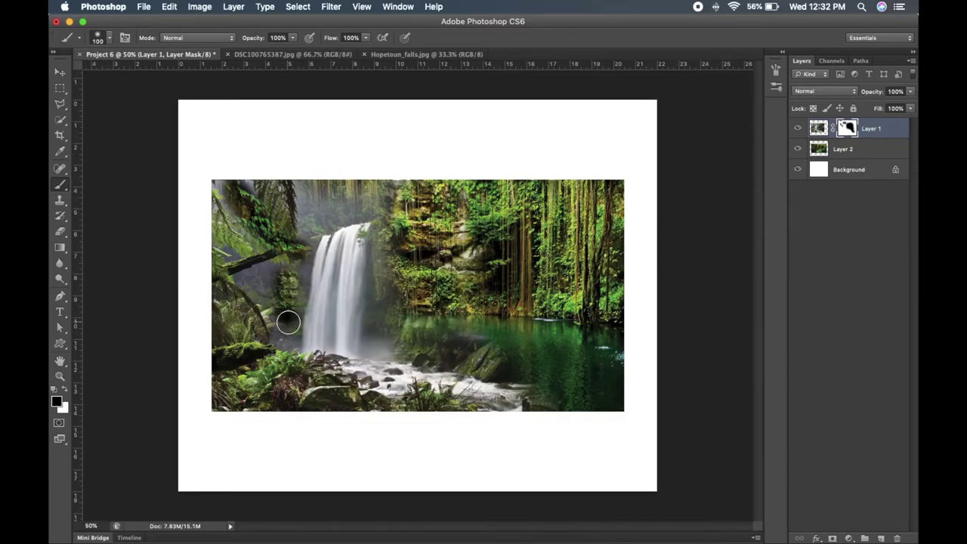
pyautogui.moveTo(279, 288); pyautogui.dragTo(276, 312)
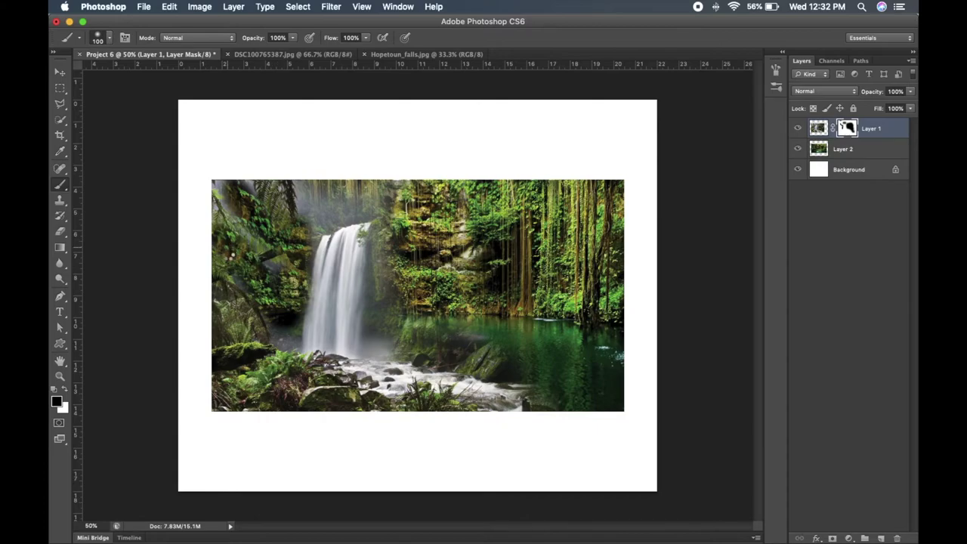
pyautogui.moveTo(231, 261); pyautogui.dragTo(284, 278)
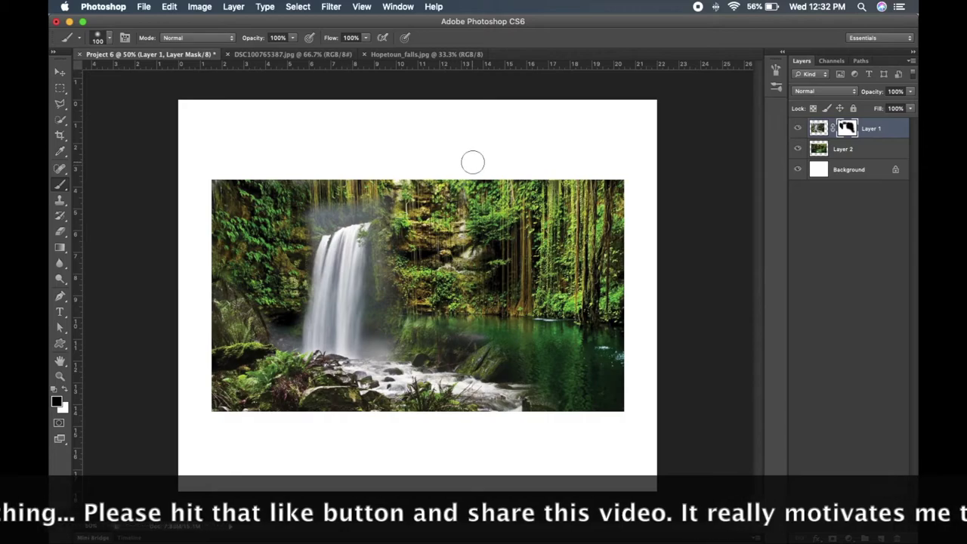
pyautogui.moveTo(280, 205)
pyautogui.mouseDown()
pyautogui.moveTo(367, 196)
pyautogui.moveTo(302, 227)
pyautogui.moveTo(430, 182)
pyautogui.moveTo(310, 224)
pyautogui.moveTo(275, 294)
pyautogui.moveTo(259, 277)
pyautogui.moveTo(283, 237)
pyautogui.mouseUp()
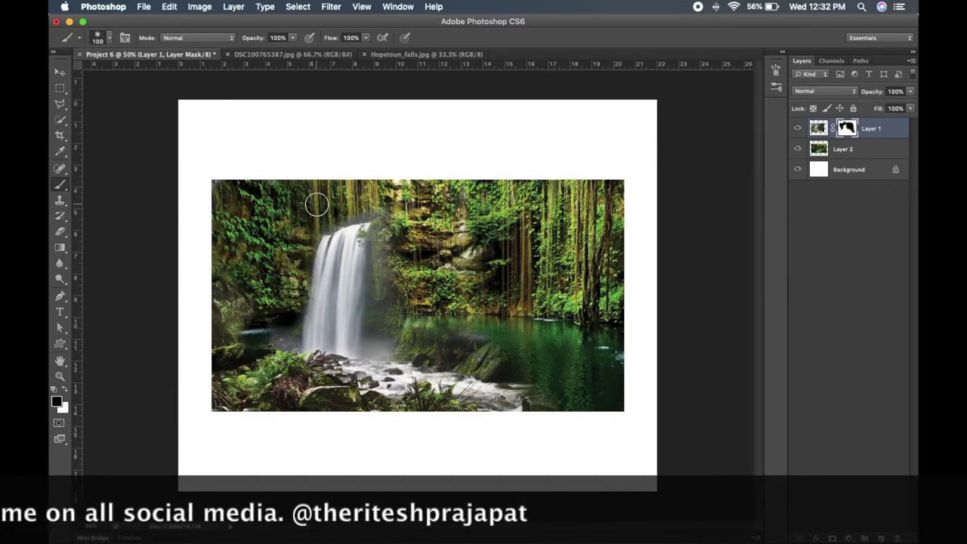
# Blend the green pool near the waterfall's base, then undo the last two strokes
pyautogui.moveTo(400, 249)
pyautogui.mouseDown()
pyautogui.moveTo(398, 345)
pyautogui.moveTo(410, 381)
pyautogui.mouseUp()
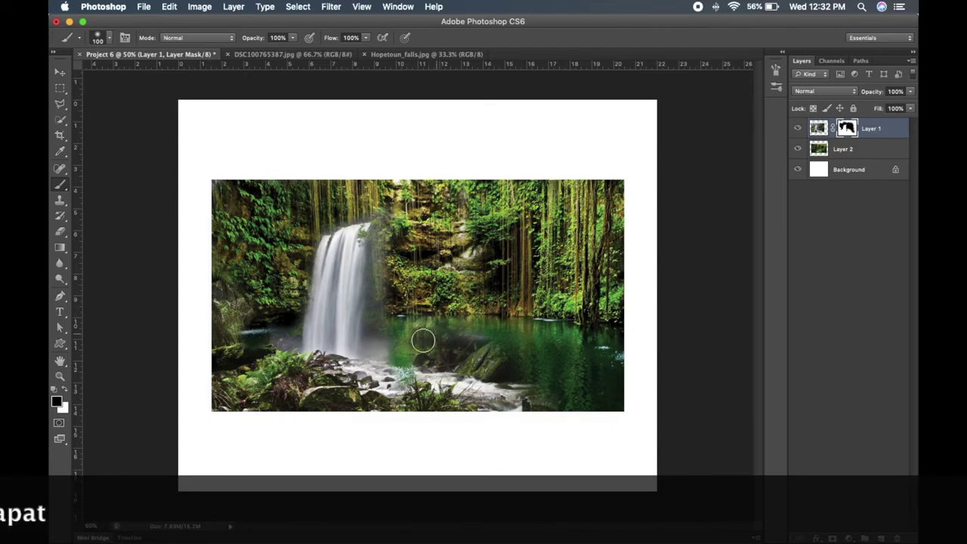
pyautogui.moveTo(398, 346); pyautogui.dragTo(419, 325)
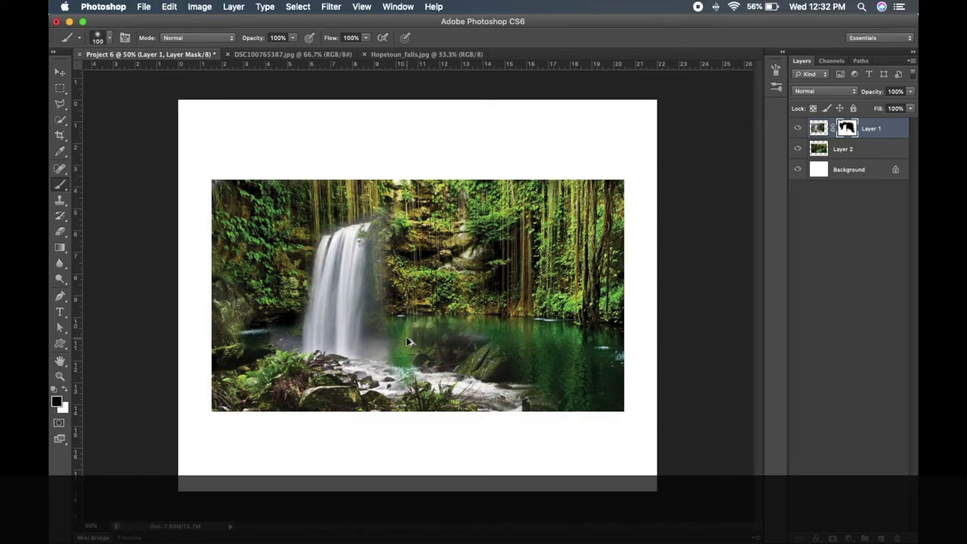
pyautogui.hotkey('ctrl', 'alt', 'z')
pyautogui.hotkey('ctrl', 'alt', 'z')
# Soften the mask along the waterfall's right edge and the photo's left edge
pyautogui.moveTo(391, 235); pyautogui.dragTo(404, 305)
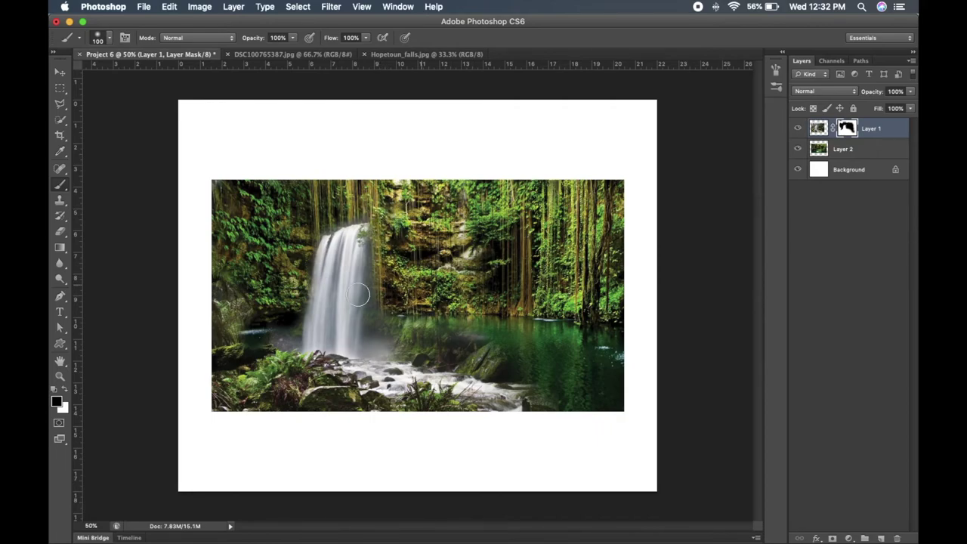
pyautogui.moveTo(226, 288); pyautogui.dragTo(218, 306)
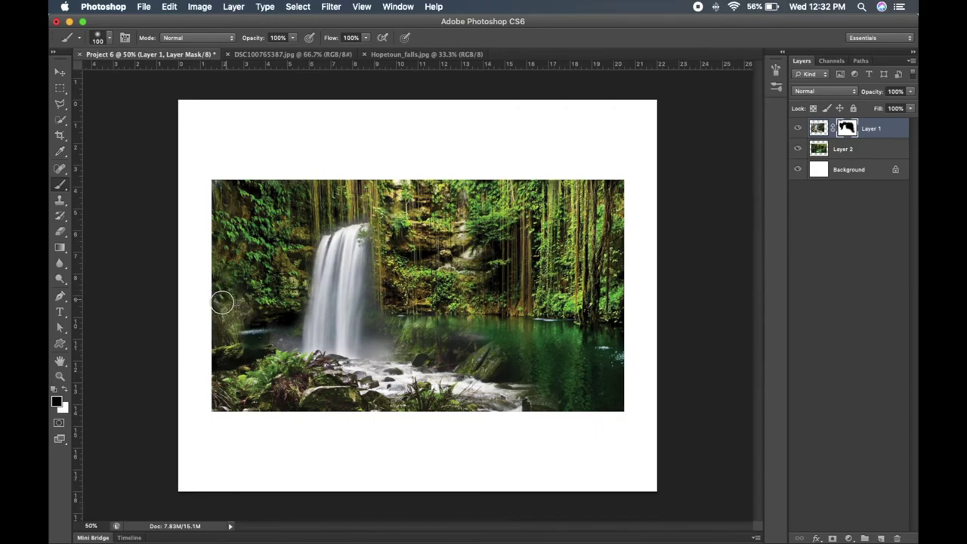